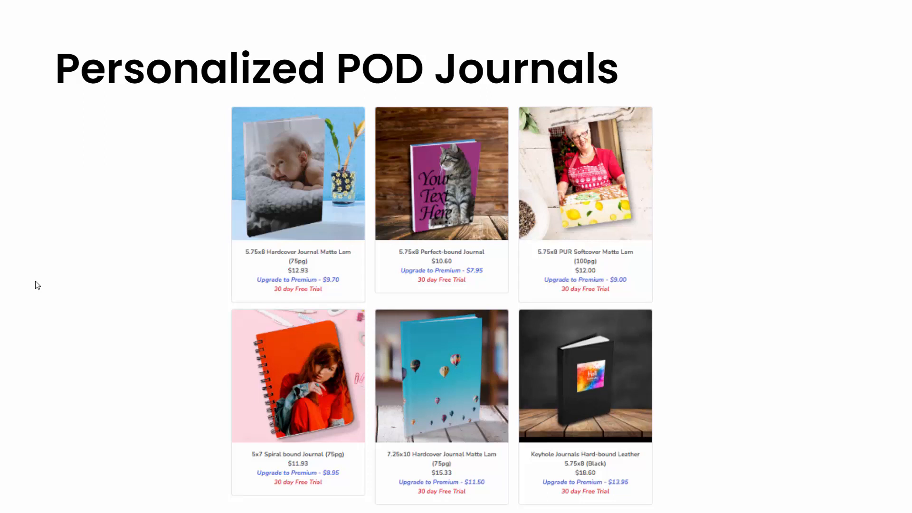
{"action": "key", "text": "Right"}
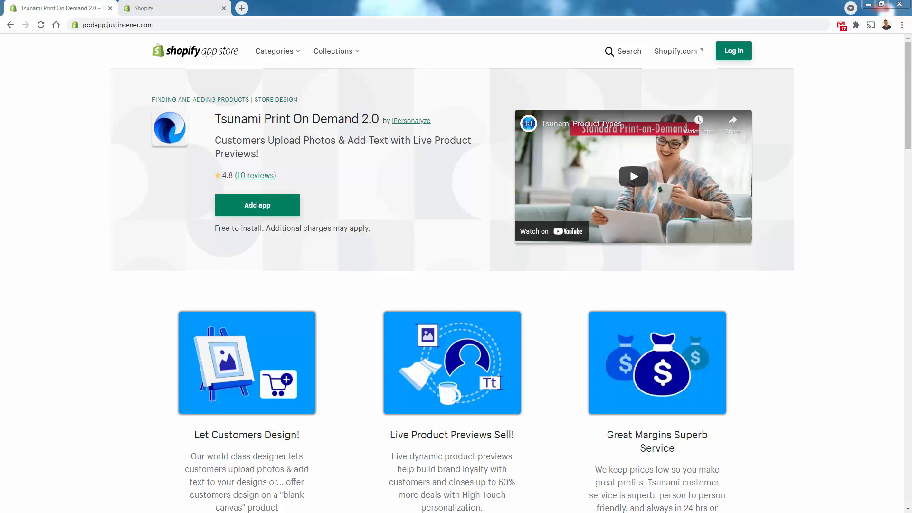
Switch to the Shopify store's Tsunami product catalog and show the Journals - Spiral & Hardbound collection.
{"action": "left_click", "coordinate": [162, 6]}
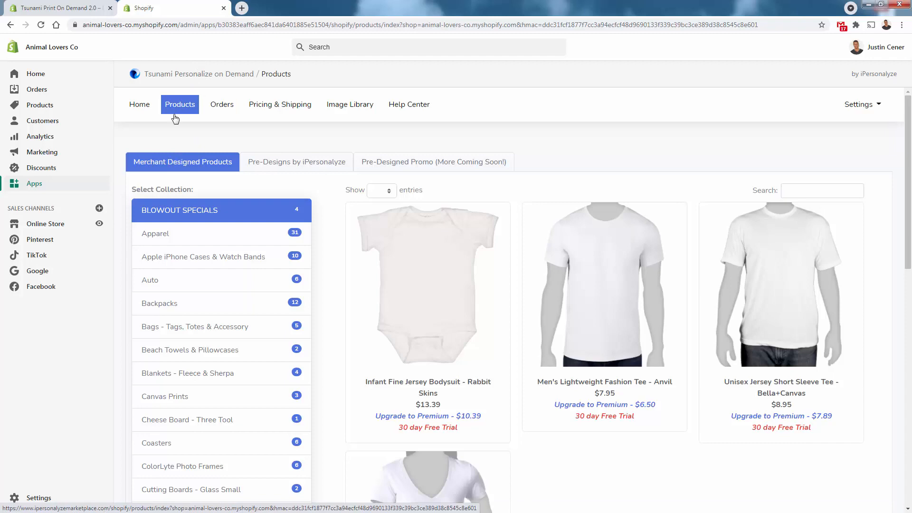
{"action": "scroll", "coordinate": [219, 283], "scroll_direction": "down", "scroll_amount": 5}
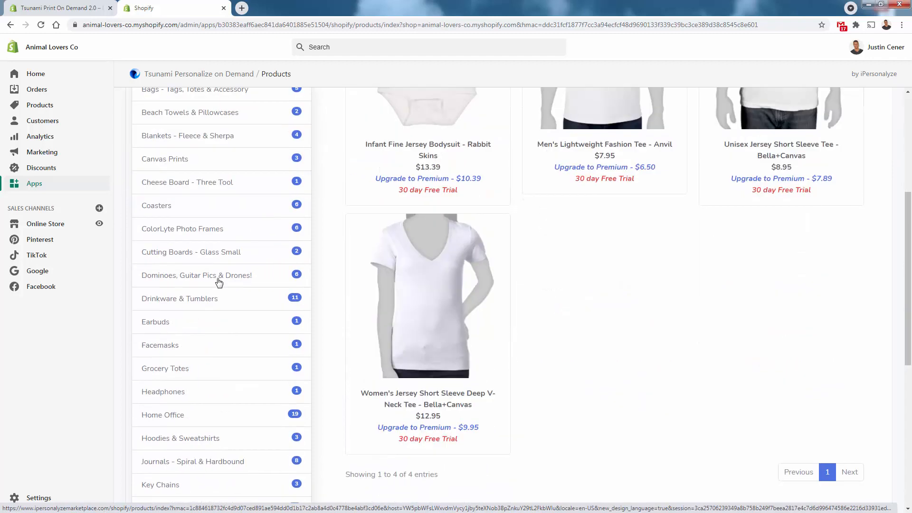
{"action": "scroll", "coordinate": [218, 283], "scroll_direction": "down", "scroll_amount": 1}
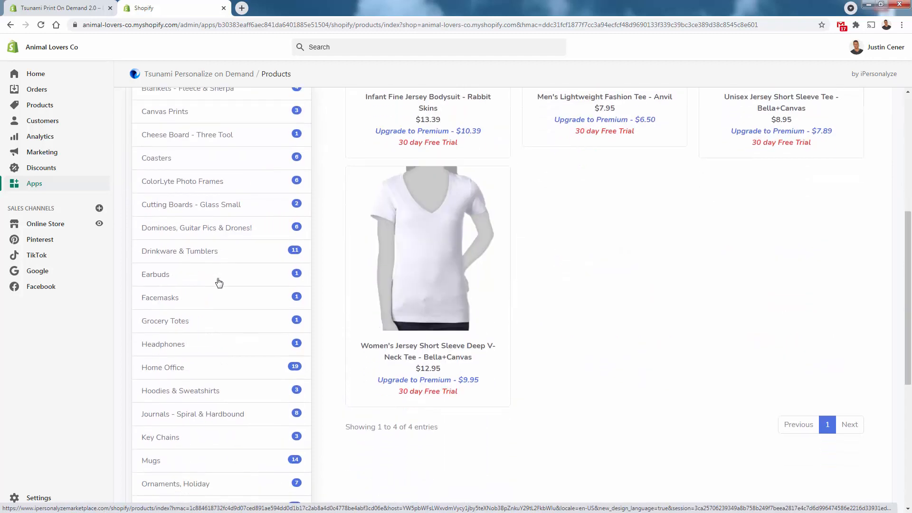
{"action": "left_click", "coordinate": [225, 421]}
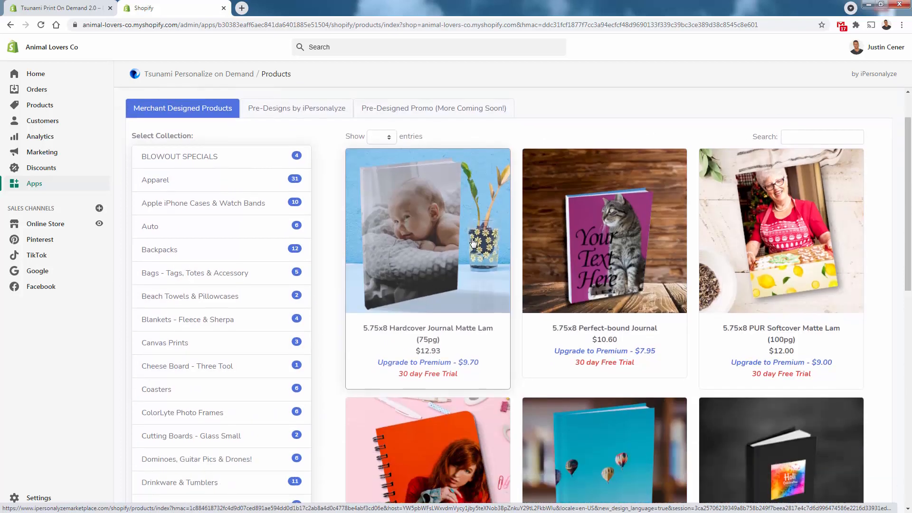
Examine the available journal types, their base prices and their premium prices in the collection.
{"action": "scroll", "coordinate": [472, 242], "scroll_direction": "down", "scroll_amount": 7}
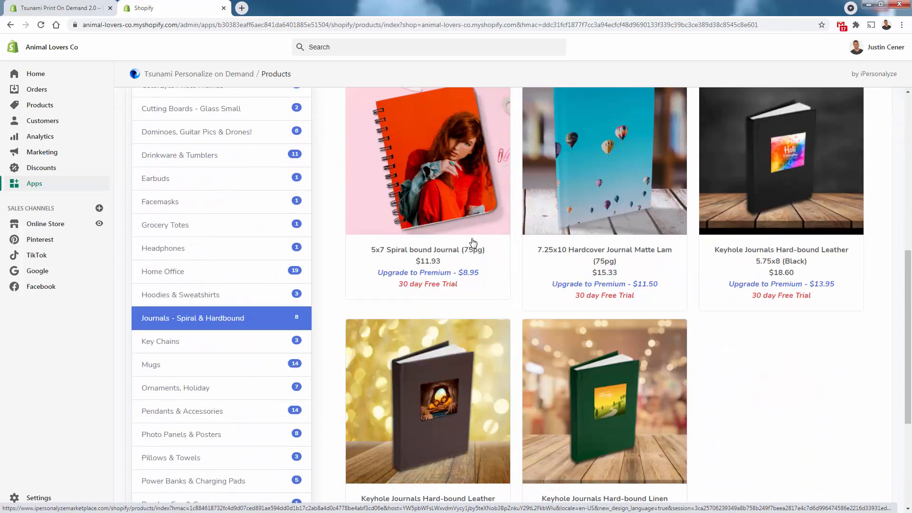
{"action": "scroll", "coordinate": [473, 242], "scroll_direction": "down", "scroll_amount": 3}
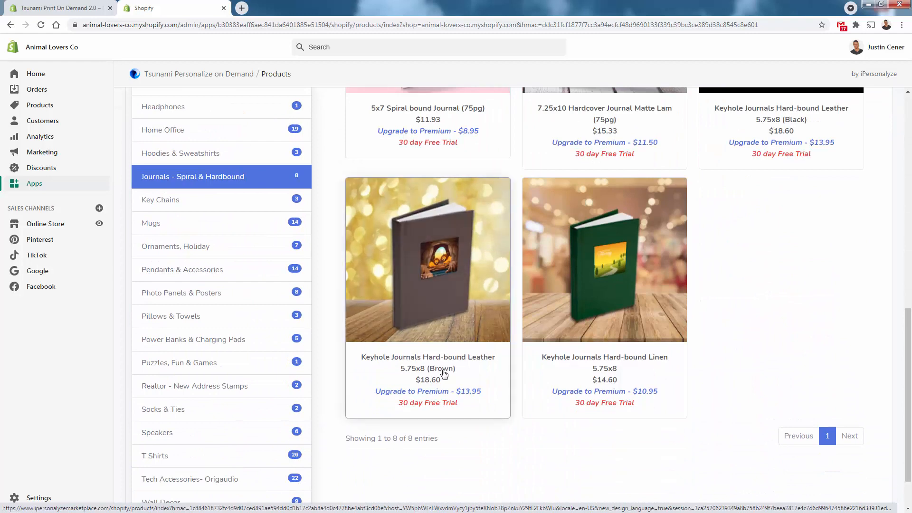
{"action": "scroll", "coordinate": [444, 375], "scroll_direction": "up", "scroll_amount": 6}
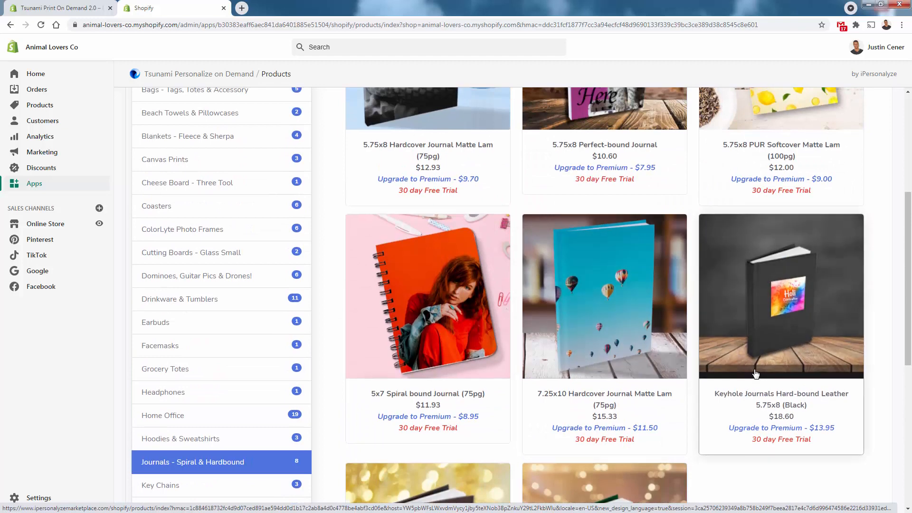
{"action": "scroll", "coordinate": [756, 374], "scroll_direction": "up", "scroll_amount": 2}
{"action": "scroll", "coordinate": [756, 374], "scroll_direction": "up", "scroll_amount": 2}
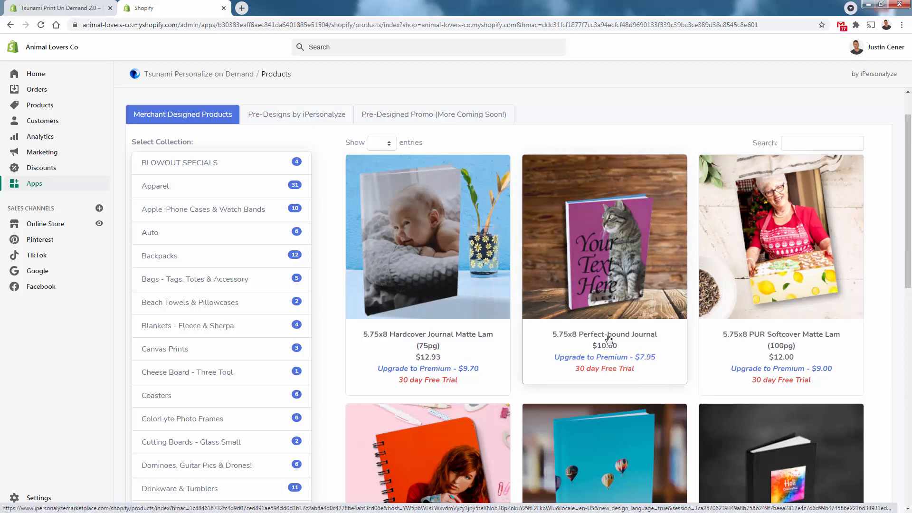
{"action": "scroll", "coordinate": [609, 340], "scroll_direction": "down", "scroll_amount": 1}
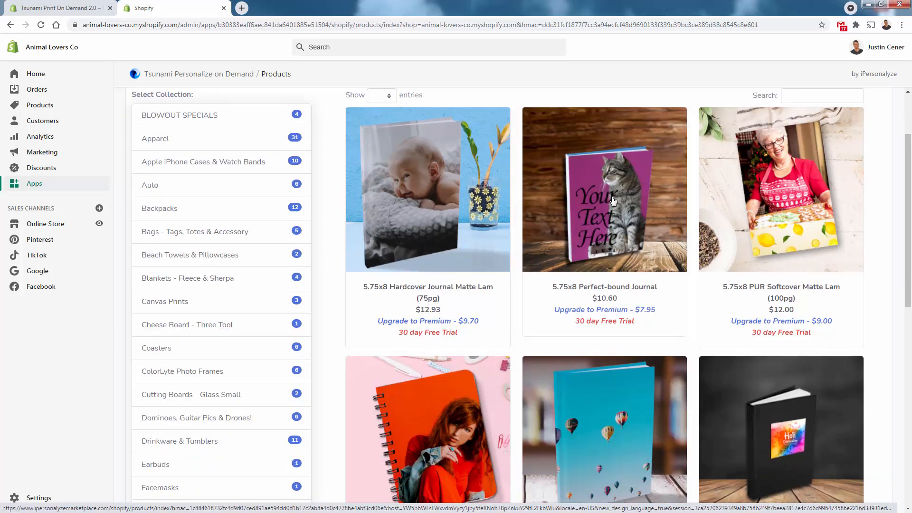
{"action": "scroll", "coordinate": [766, 213], "scroll_direction": "down", "scroll_amount": 3}
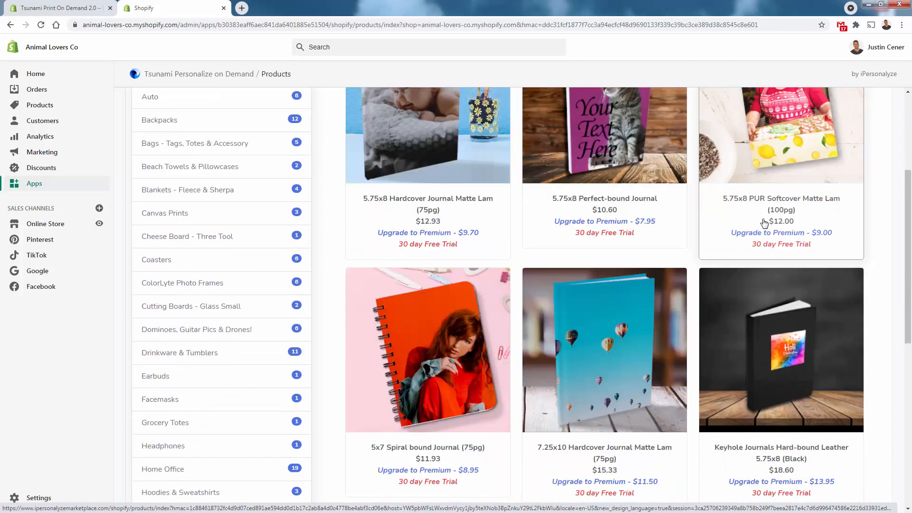
{"action": "scroll", "coordinate": [764, 223], "scroll_direction": "up", "scroll_amount": 2}
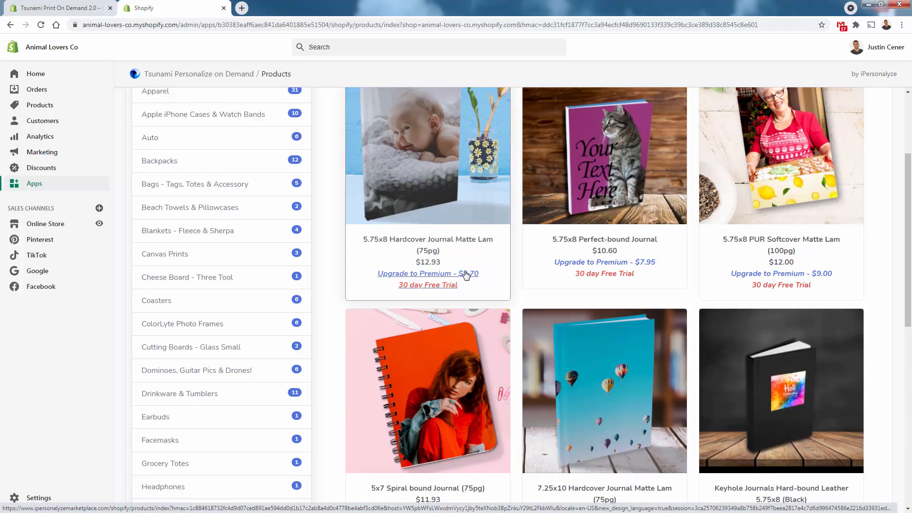
{"action": "scroll", "coordinate": [466, 274], "scroll_direction": "down", "scroll_amount": 6}
{"action": "scroll", "coordinate": [466, 275], "scroll_direction": "up", "scroll_amount": 5}
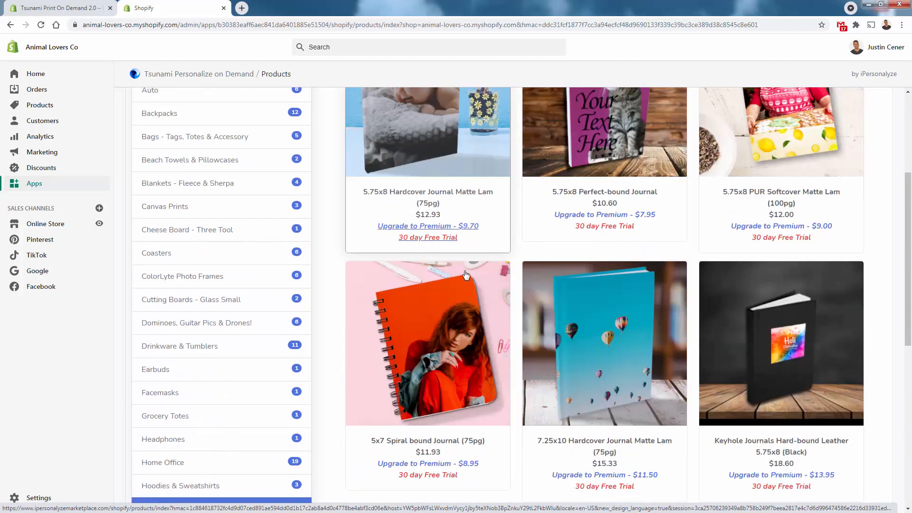
Open the 5x7 Spiral bound Journal (75pg) and review its Standard Print On Demand and Pre-designed Personalizable options.
{"action": "left_click", "coordinate": [452, 343]}
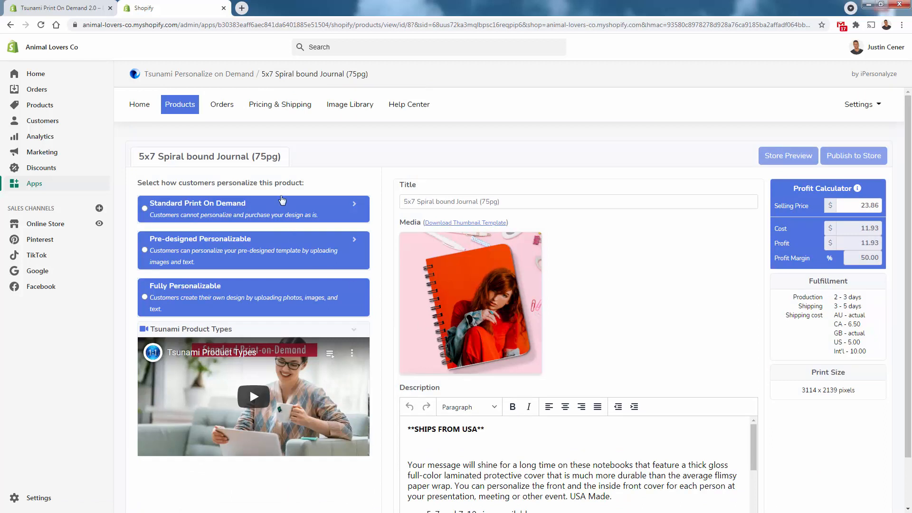
{"action": "left_click", "coordinate": [280, 217]}
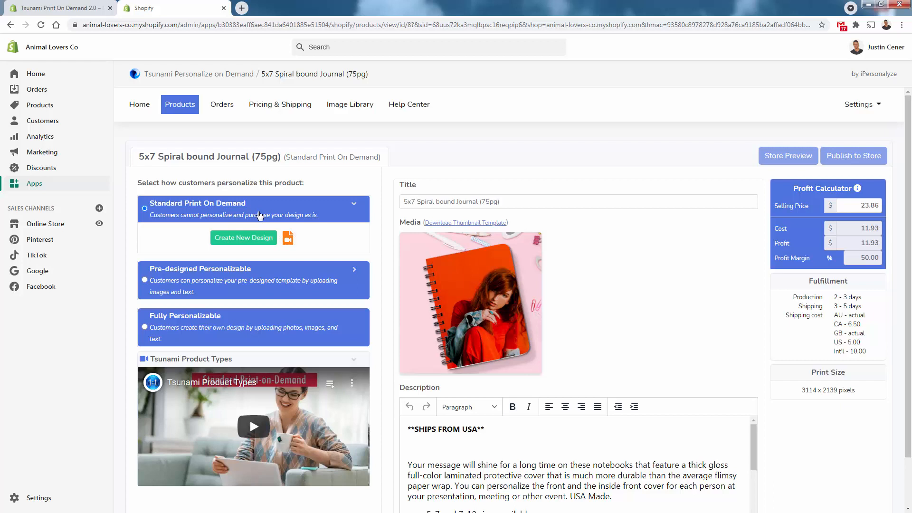
{"action": "left_click", "coordinate": [279, 280]}
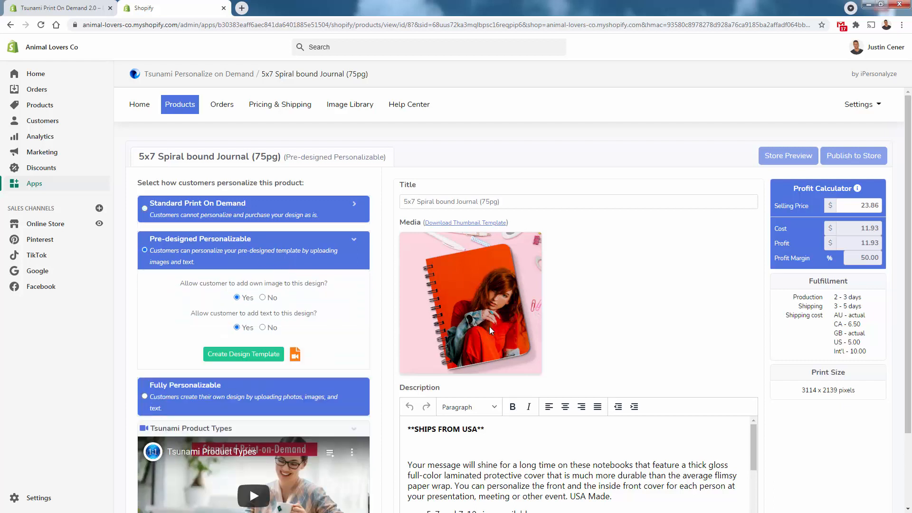
{"action": "triple_click", "coordinate": [229, 284]}
{"action": "double_click", "coordinate": [221, 314]}
{"action": "triple_click", "coordinate": [222, 314]}
Make the journal Fully Personalizable and title it "Personalize It - Journal With Your Photos On It".
{"action": "left_click", "coordinate": [211, 408]}
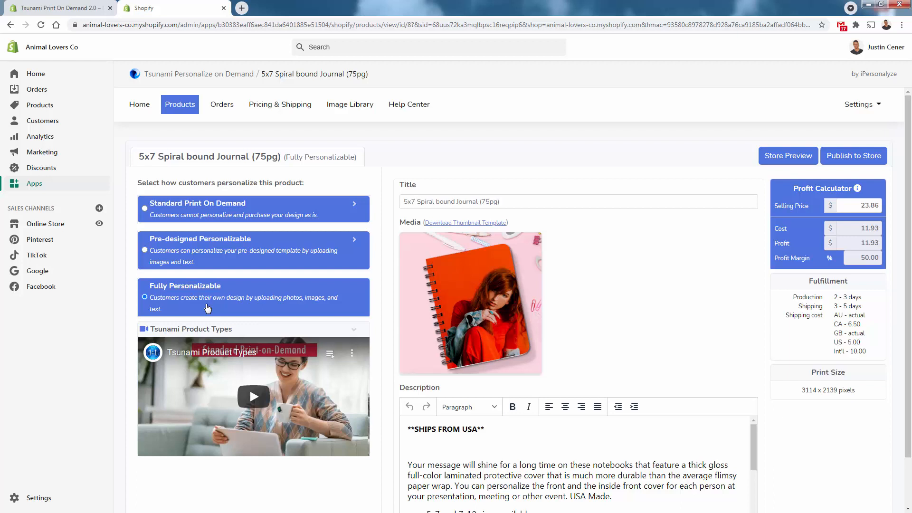
{"action": "triple_click", "coordinate": [494, 202]}
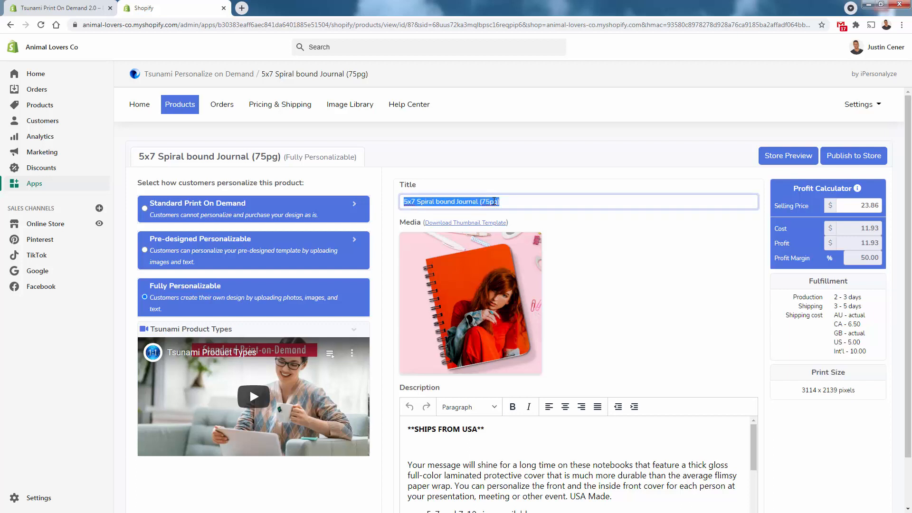
{"action": "type", "text": "Personalize It - "}
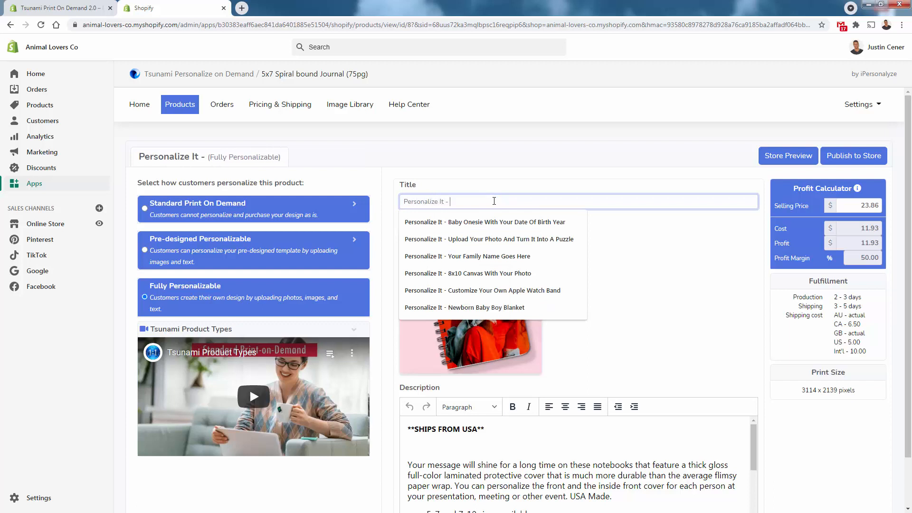
{"action": "type", "text": "Journa"}
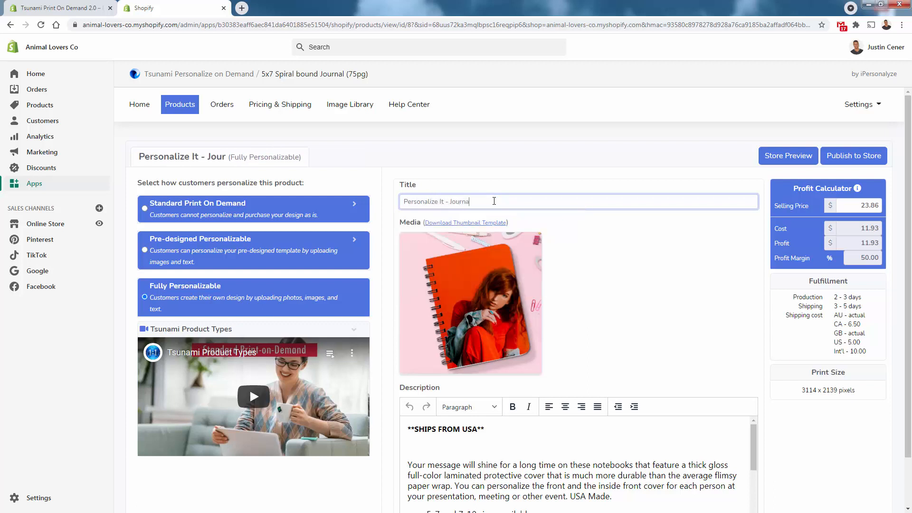
{"action": "type", "text": "l With Your Photos "}
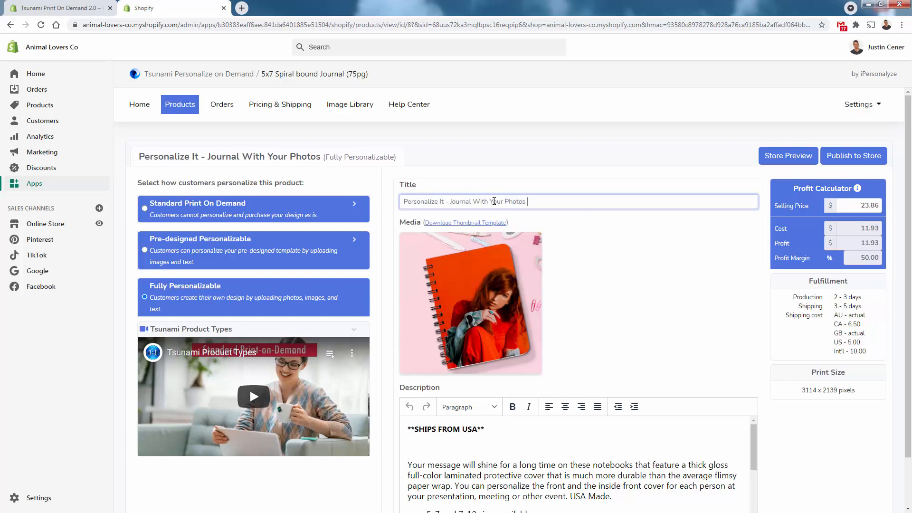
{"action": "type", "text": "On It"}
Insert the line "3 Part Product Description" above the shipping note at the start of the product description.
{"action": "scroll", "coordinate": [462, 320], "scroll_direction": "down", "scroll_amount": 1}
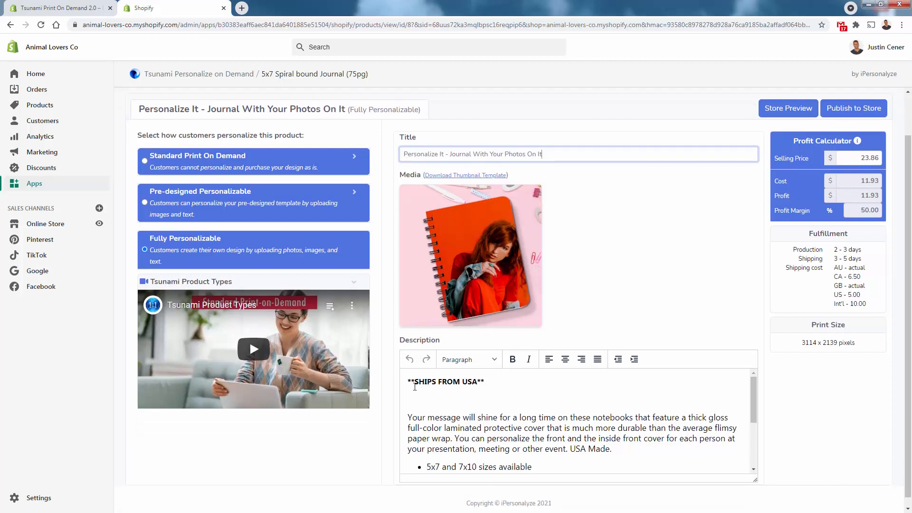
{"action": "left_click", "coordinate": [408, 383]}
{"action": "key", "text": "Return"}
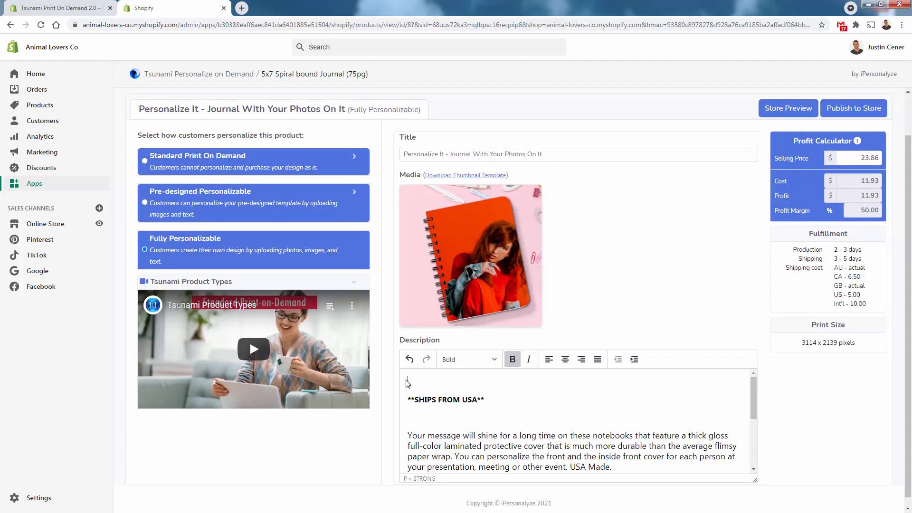
{"action": "type", "text": "3 Part Product Description"}
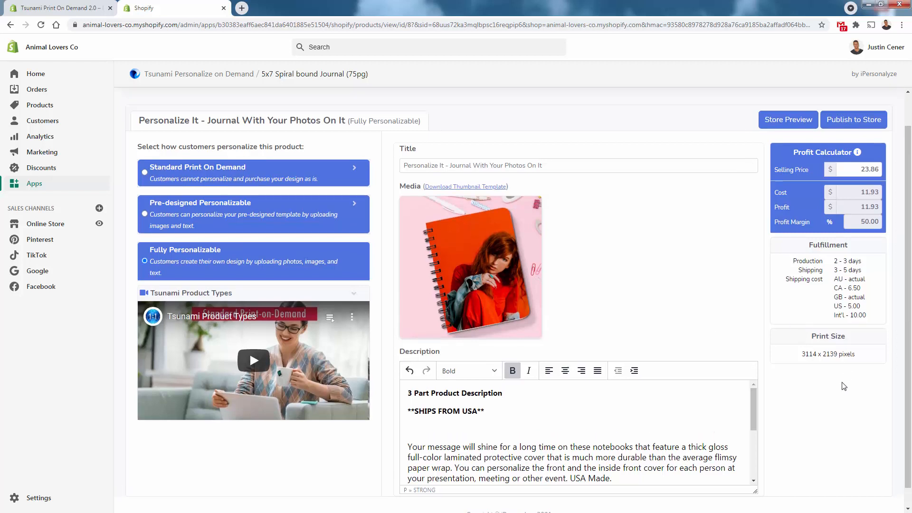
Set the journal's selling price to $24.99 in the profit calculator.
{"action": "scroll", "coordinate": [841, 294], "scroll_direction": "up", "scroll_amount": 1}
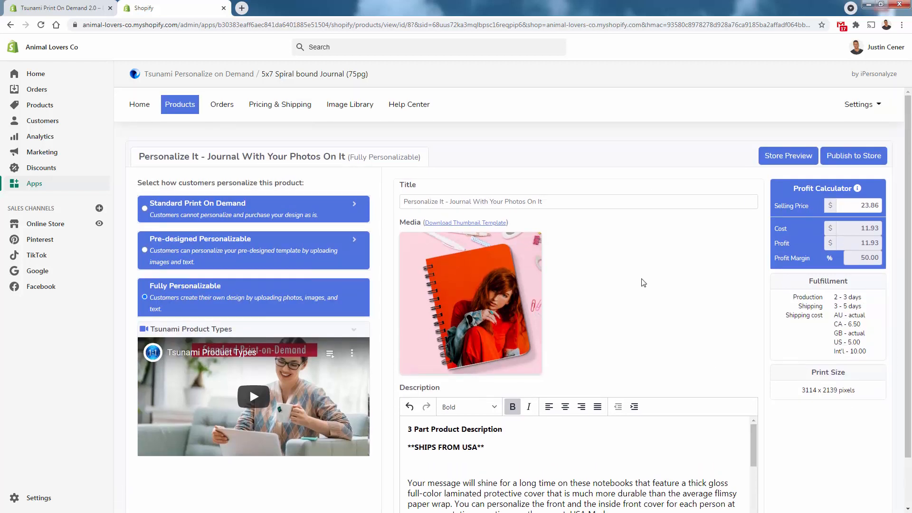
{"action": "double_click", "coordinate": [867, 230]}
{"action": "double_click", "coordinate": [865, 212]}
{"action": "type", "text": "24.99"}
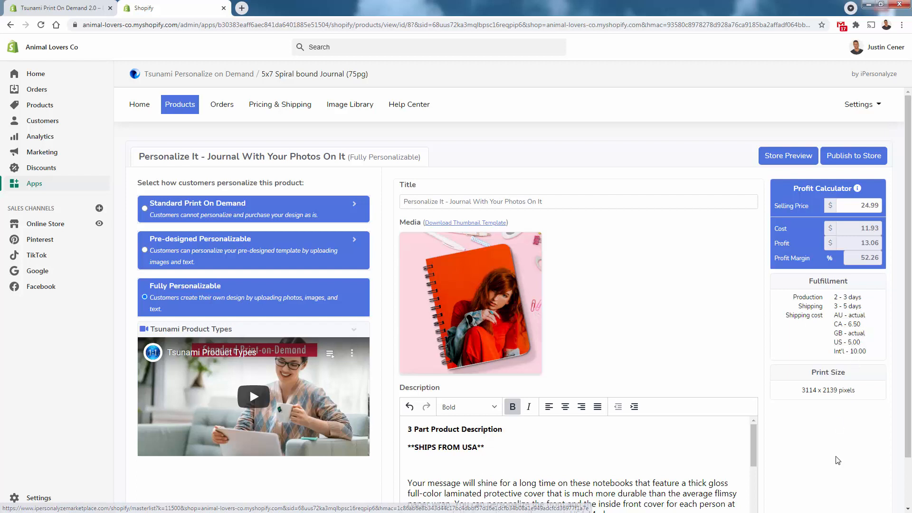
Publish the personalized journal to the store and dismiss the confirmation.
{"action": "scroll", "coordinate": [837, 461], "scroll_direction": "down", "scroll_amount": 2}
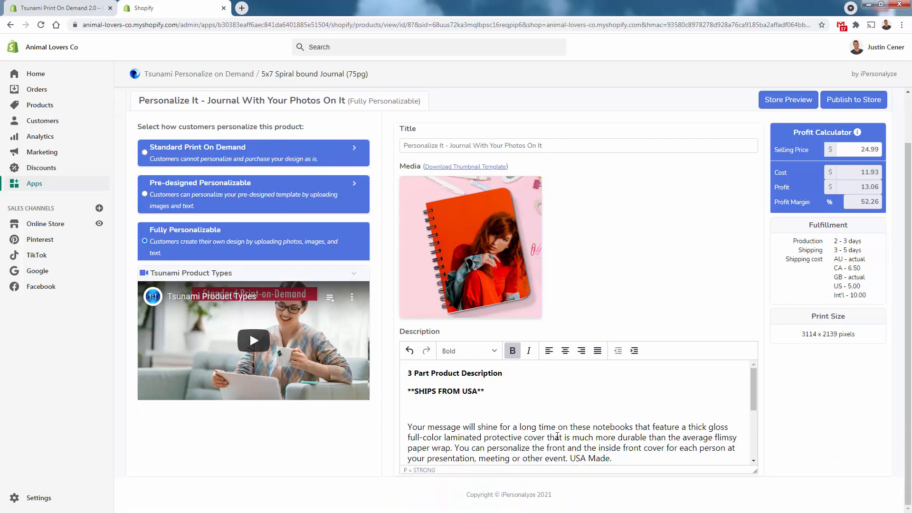
{"action": "scroll", "coordinate": [555, 439], "scroll_direction": "up", "scroll_amount": 2}
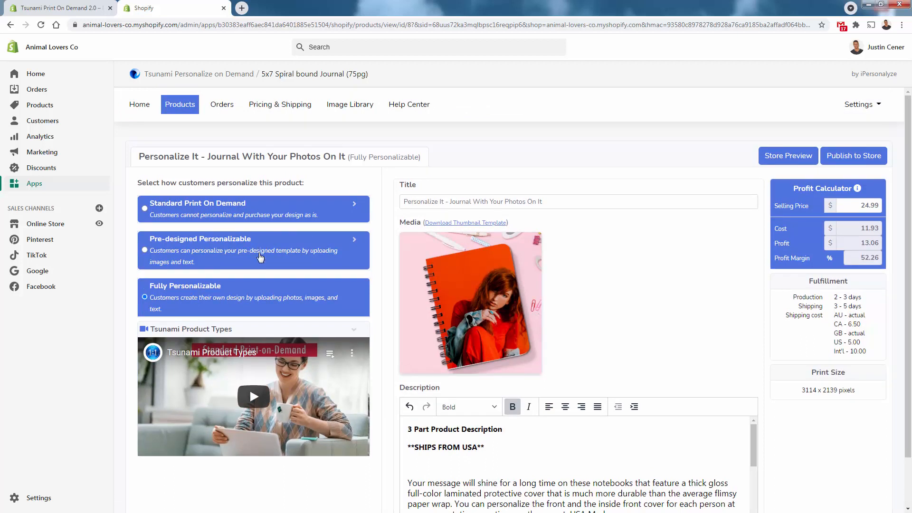
{"action": "left_click", "coordinate": [882, 160]}
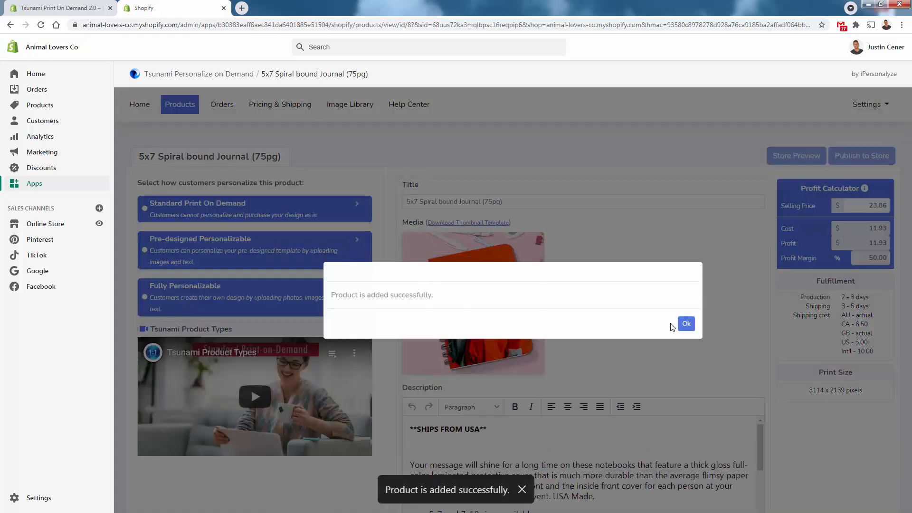
{"action": "left_click", "coordinate": [687, 325]}
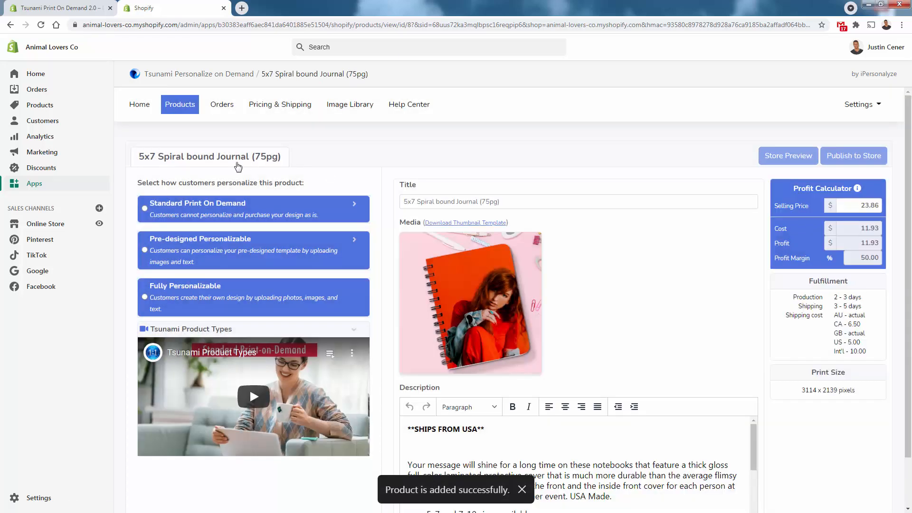
From the store's product list, open the storefront page of "Personalize It - Journal With Your Photos On It" and start personalizing it.
{"action": "left_click", "coordinate": [69, 104]}
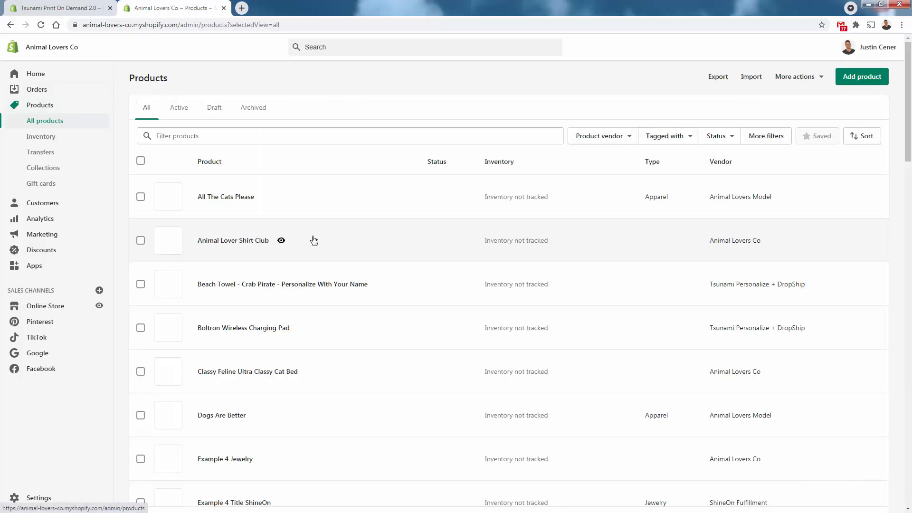
{"action": "scroll", "coordinate": [314, 241], "scroll_direction": "down", "scroll_amount": 20}
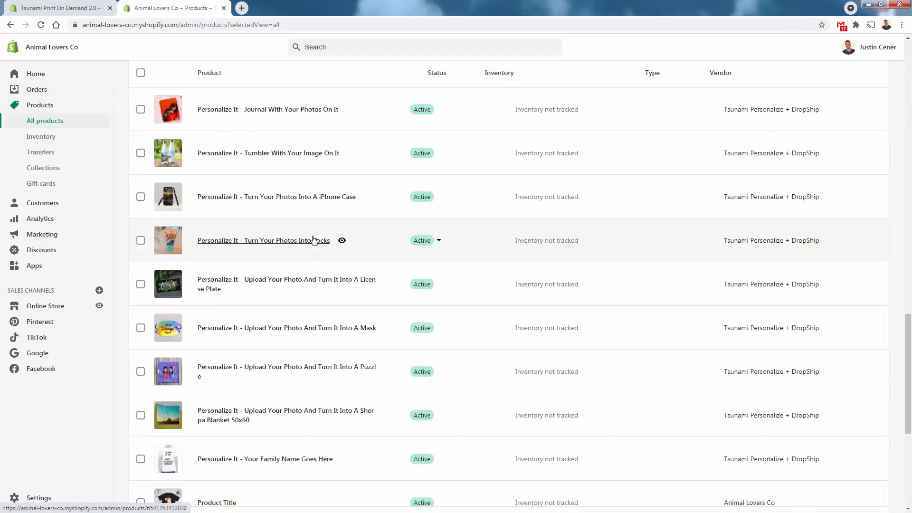
{"action": "scroll", "coordinate": [314, 241], "scroll_direction": "up", "scroll_amount": 1}
{"action": "mouse_move", "coordinate": [351, 169]}
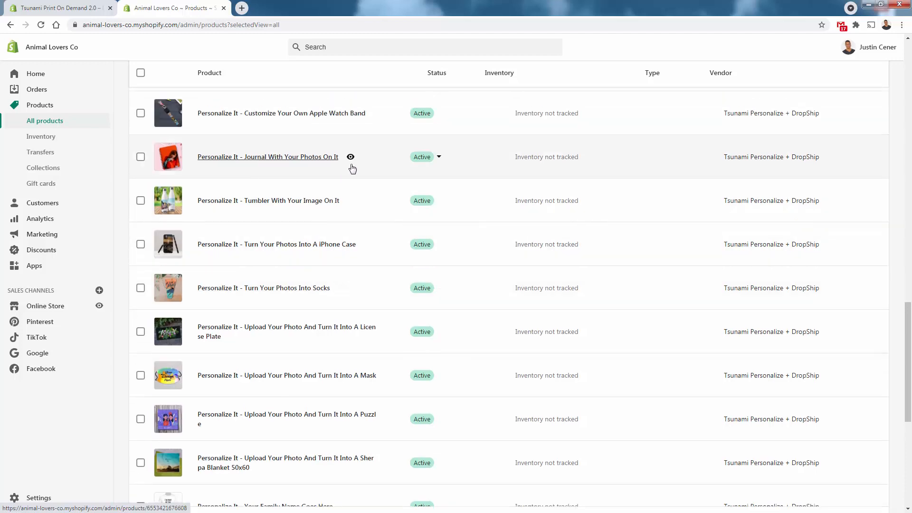
{"action": "left_click", "coordinate": [350, 158]}
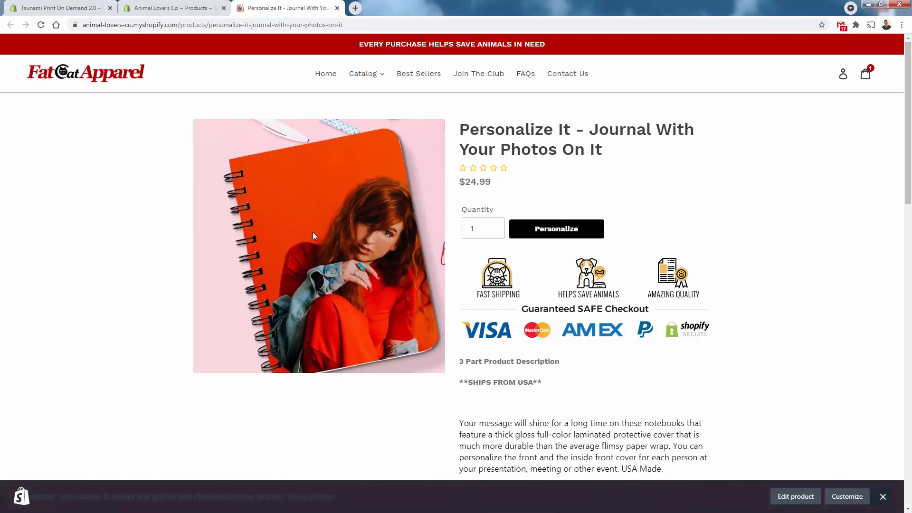
{"action": "left_click", "coordinate": [584, 230]}
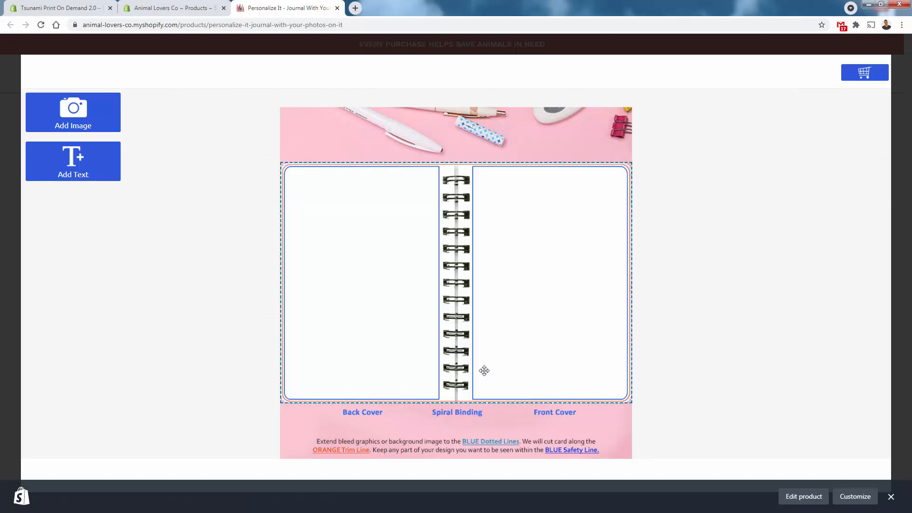
Upload the ocean photo from the computer and place a copy on both the back cover and the front cover.
{"action": "left_click", "coordinate": [67, 125]}
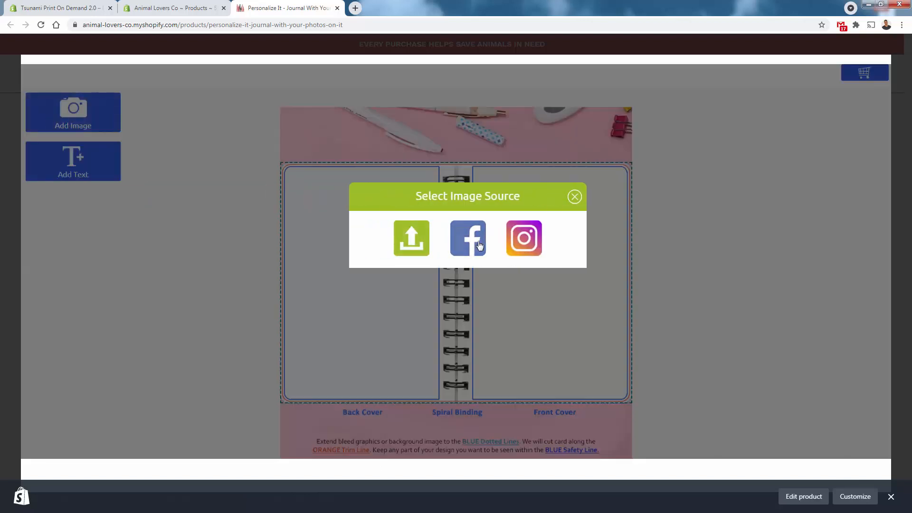
{"action": "left_click", "coordinate": [408, 228]}
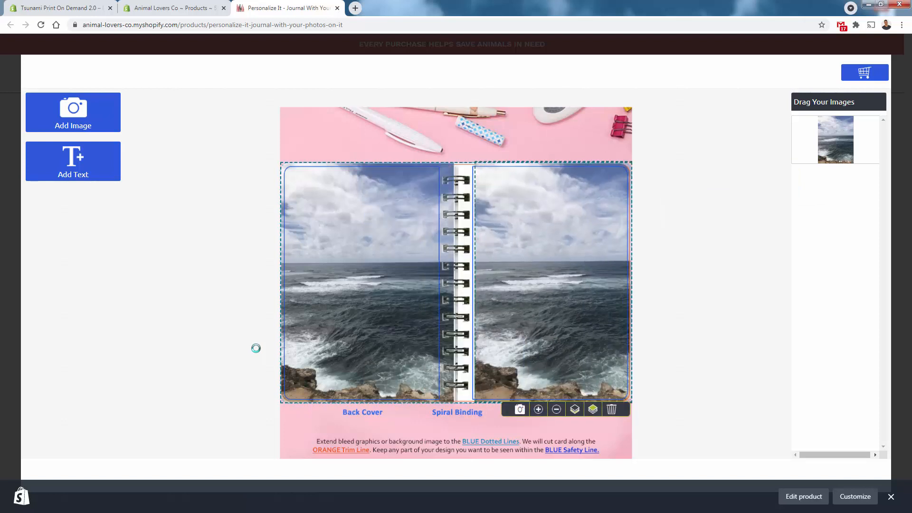
Add a white two-line title with the owner's first name in possessive form above "Journal", sized across the upper front cover.
{"action": "left_click", "coordinate": [73, 161]}
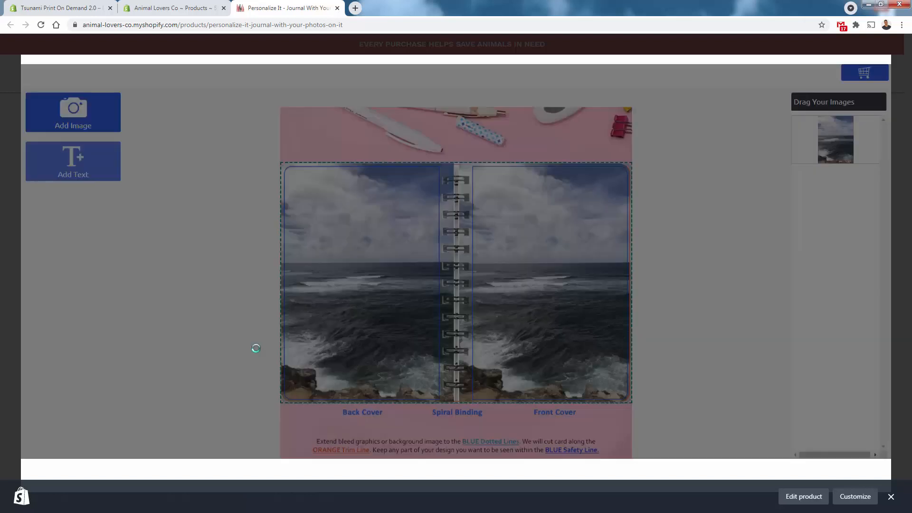
{"action": "type", "text": "Justin's "}
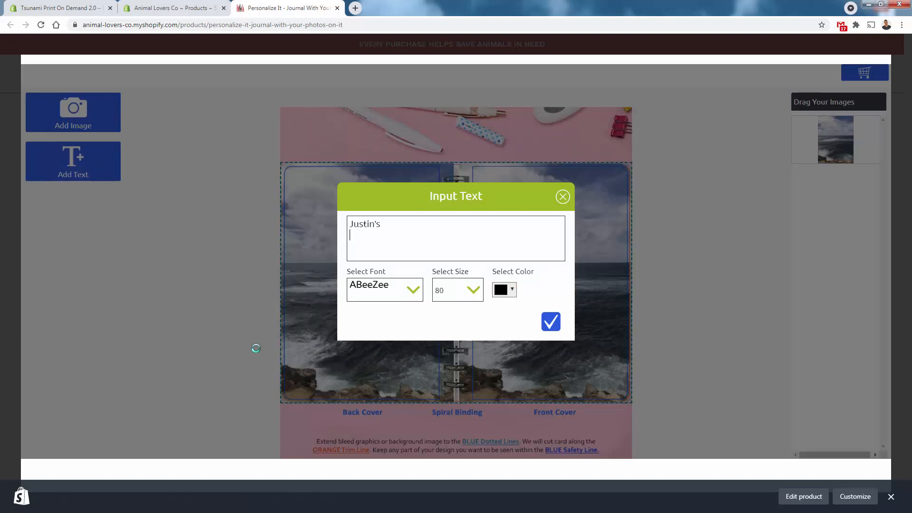
{"action": "type", "text": "Journal"}
{"action": "left_click", "coordinate": [505, 289]}
{"action": "mouse_move", "coordinate": [499, 307]}
{"action": "left_mouse_down"}
{"action": "mouse_move", "coordinate": [568, 287]}
{"action": "mouse_move", "coordinate": [544, 233]}
{"action": "mouse_move", "coordinate": [559, 333]}
{"action": "mouse_move", "coordinate": [552, 242]}
{"action": "left_mouse_up"}
{"action": "left_click", "coordinate": [552, 321]}
{"action": "left_click", "coordinate": [553, 330]}
{"action": "left_click", "coordinate": [554, 330]}
{"action": "left_click", "coordinate": [553, 329]}
{"action": "left_click", "coordinate": [553, 328]}
{"action": "left_click", "coordinate": [553, 328]}
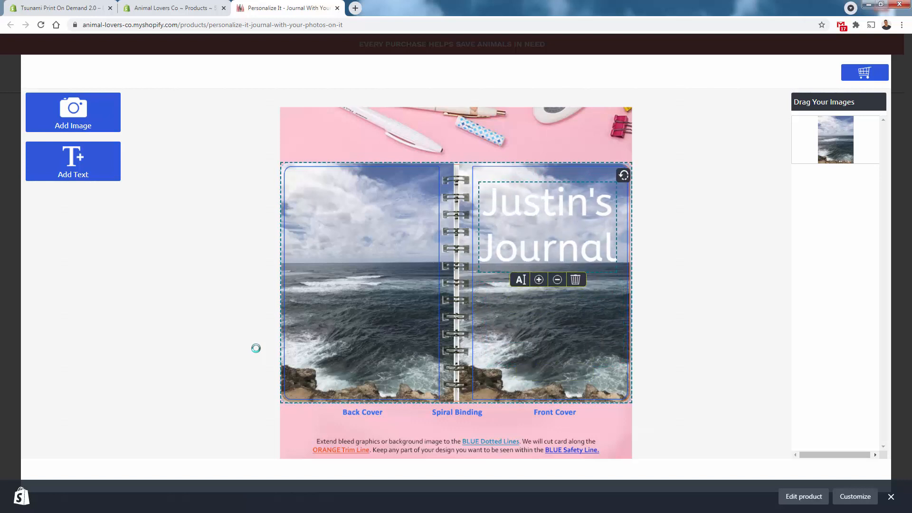
Deselect the title text and add the personalized journal design to the cart.
{"action": "left_click", "coordinate": [256, 349]}
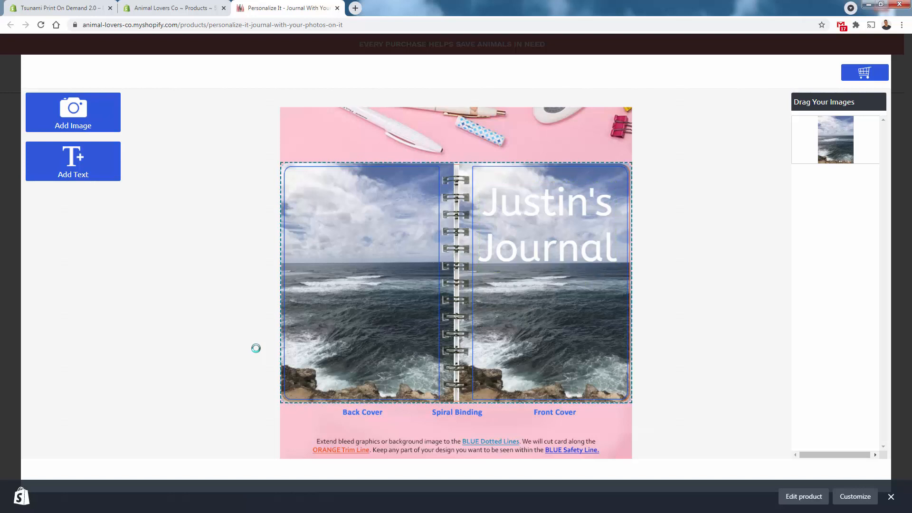
{"action": "left_click", "coordinate": [865, 72]}
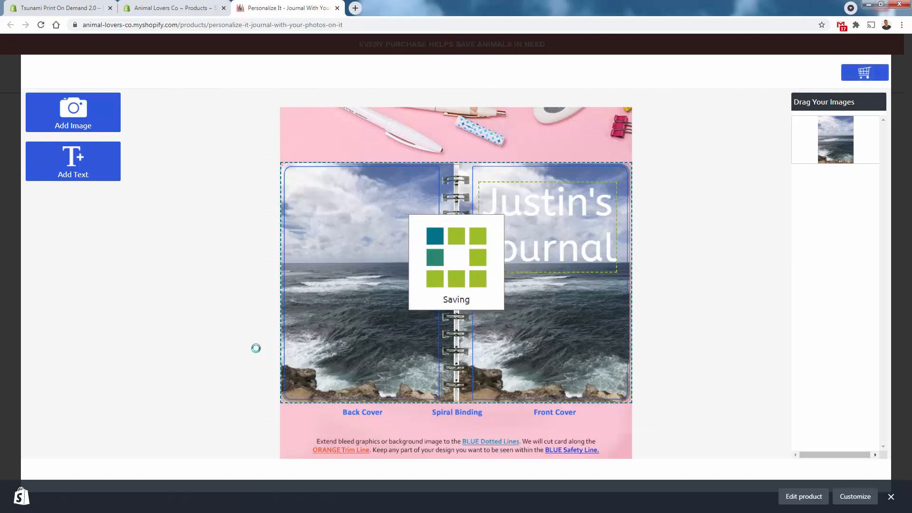